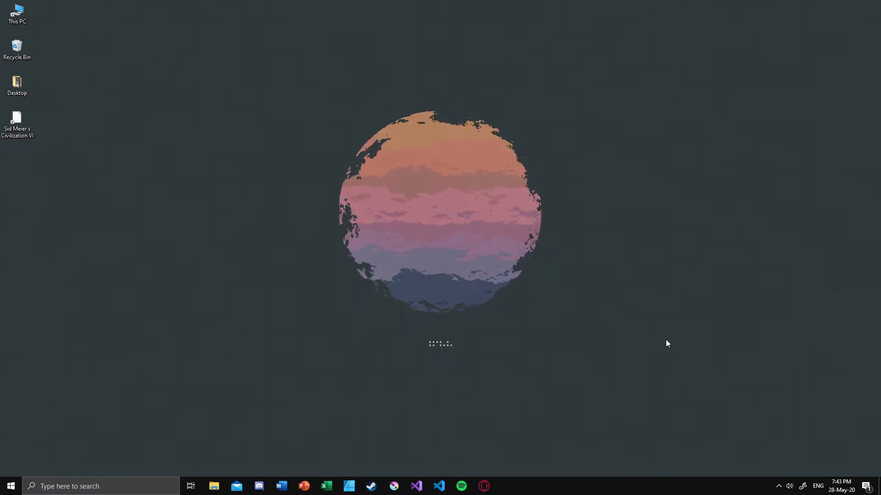
- Launch Device Manager from search, centre its window, and select CDC Composite Gadget under Other devices
left_click(129, 478)
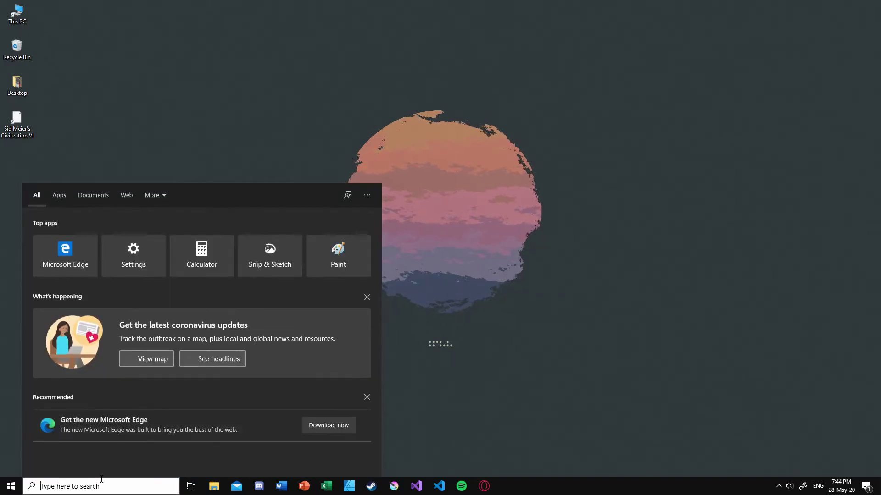
type("device")
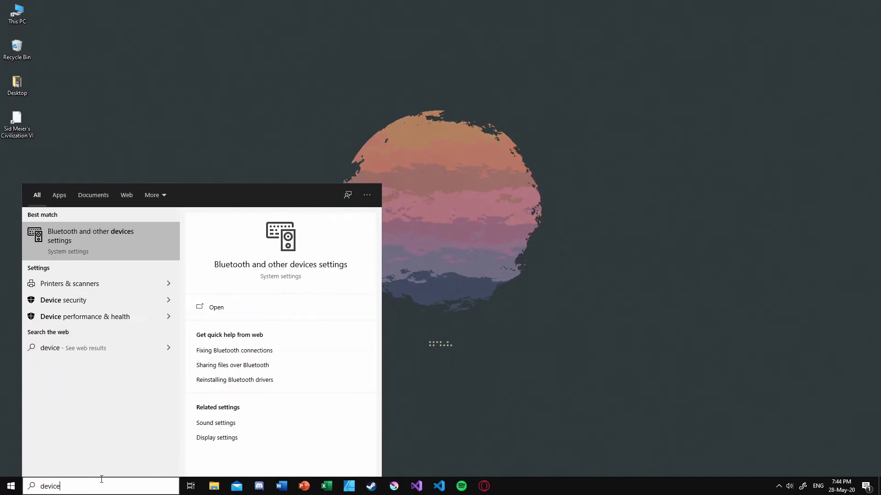
type(" man")
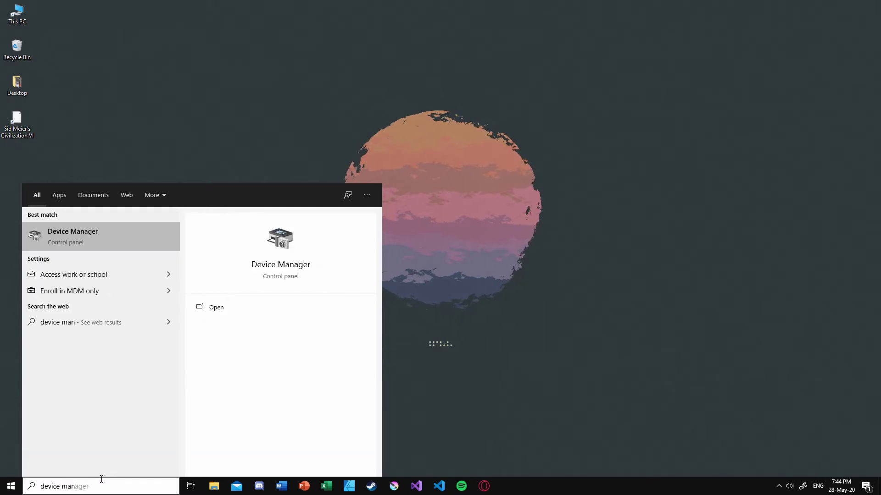
key("Return")
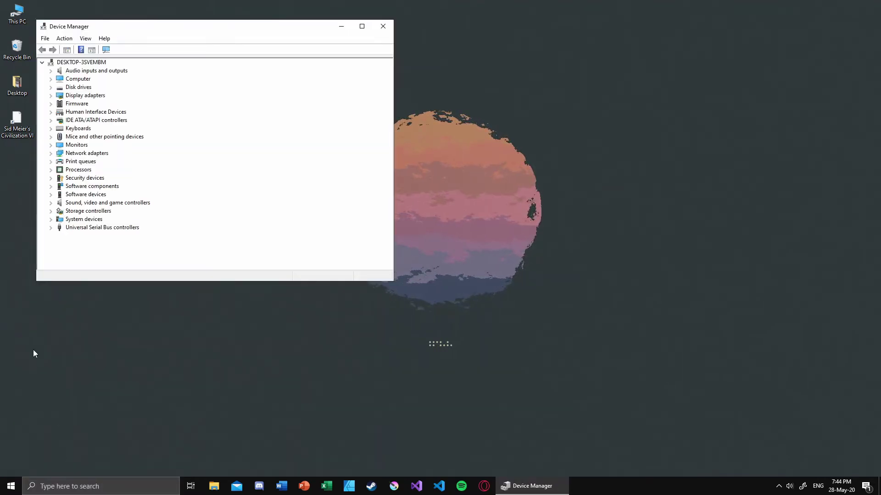
left_click_drag(173, 27, 339, 163)
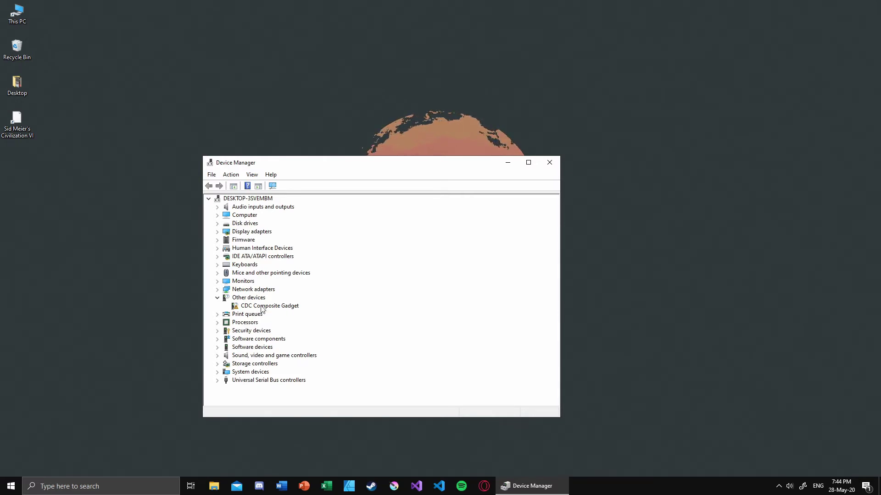
left_click(294, 309)
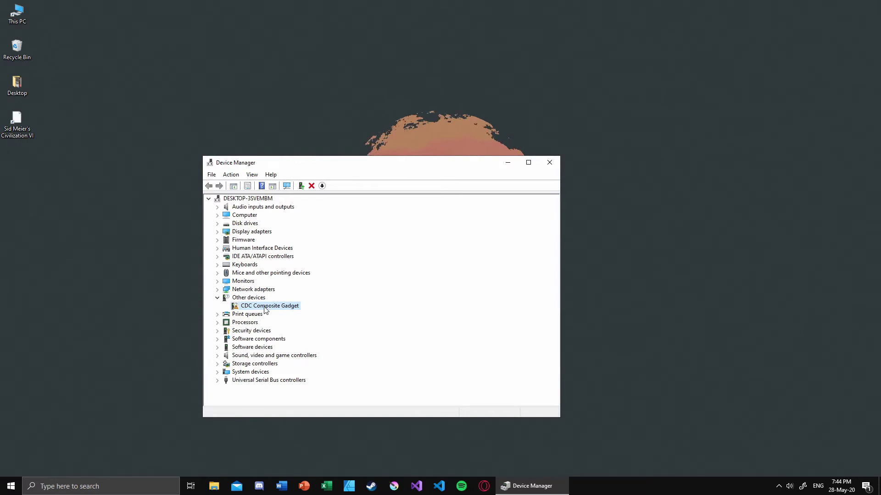
- Start a manual driver update for CDC Composite Gadget, choosing to pick from available drivers
right_click(265, 306)
left_click(288, 314)
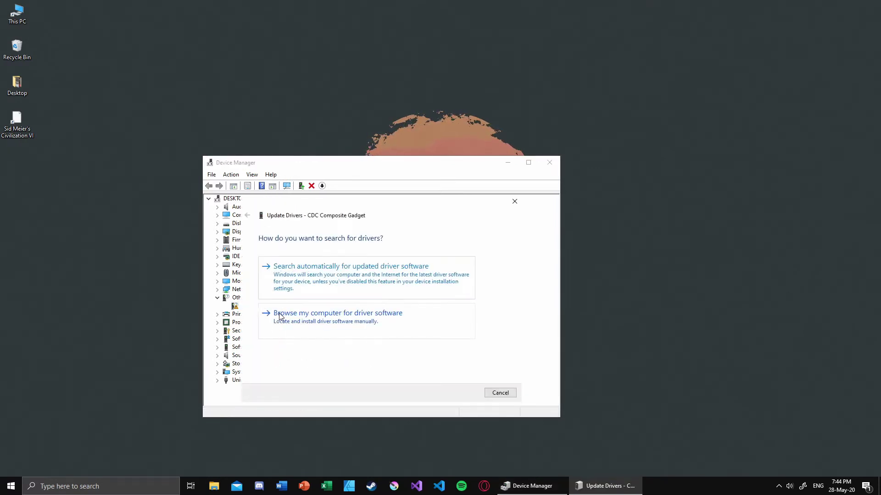
left_click(384, 332)
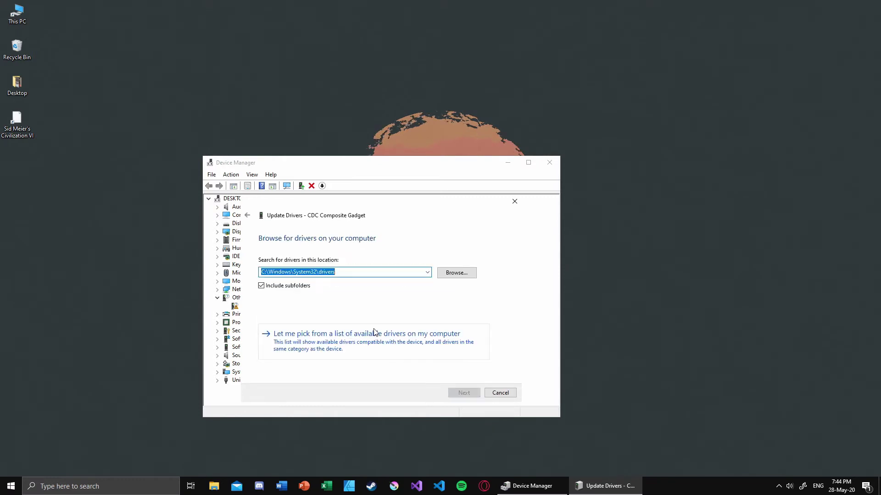
left_click(329, 350)
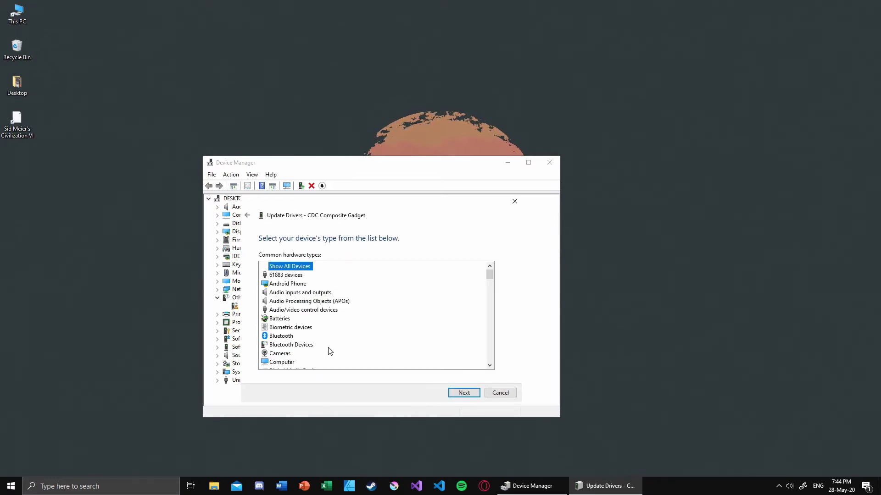
- Choose the Ports (COM & LPT) device type and continue to the manufacturer and model lists
scroll(333, 335, "down", 15)
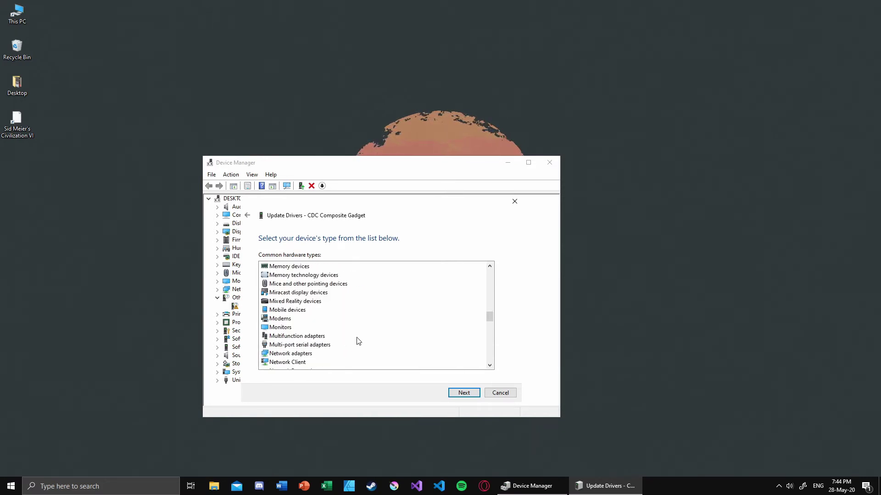
scroll(364, 338, "down", 2)
scroll(364, 338, "down", 2)
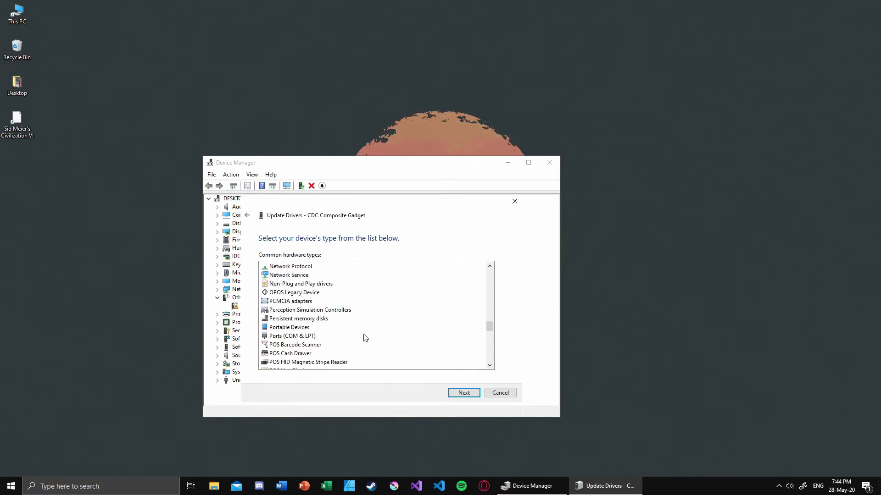
left_click(291, 338)
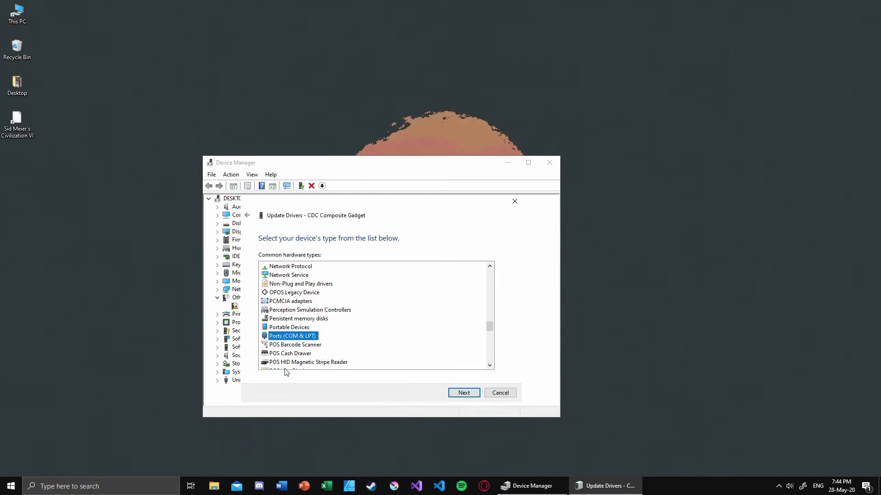
left_click(464, 393)
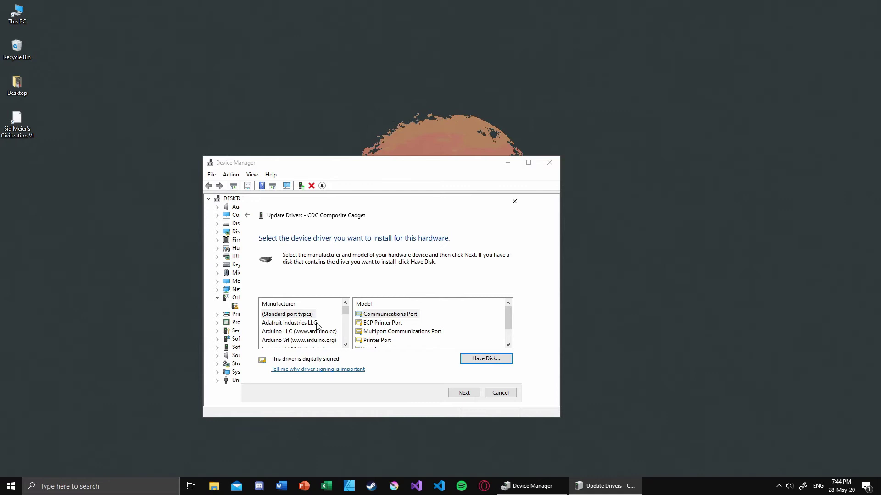
- Pick Microsoft as the manufacturer and USB Serial Device as the model
scroll(321, 333, "down", 10)
scroll(321, 333, "up", 10)
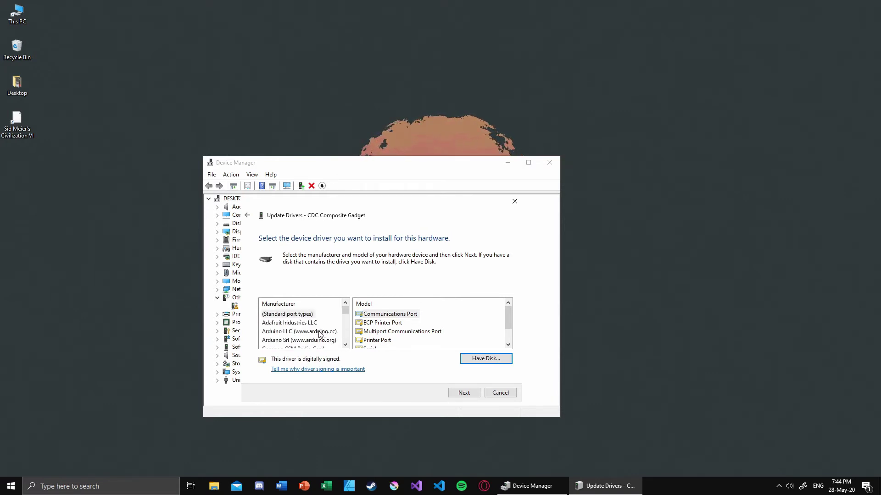
scroll(320, 336, "down", 1)
scroll(317, 331, "up", 1)
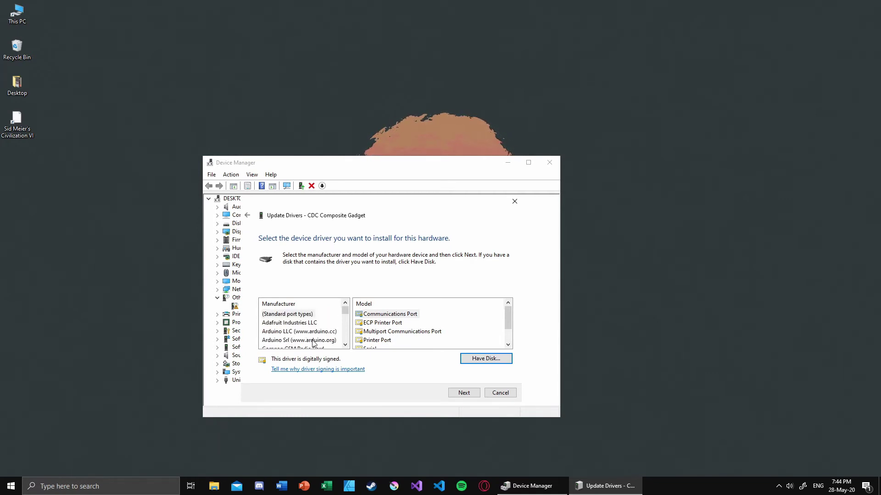
scroll(321, 343, "down", 1)
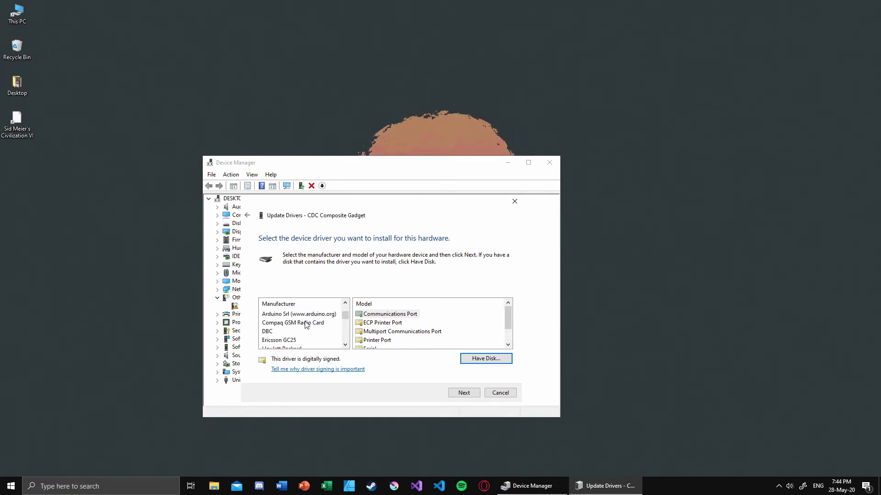
scroll(308, 330, "down", 1)
scroll(316, 335, "down", 2)
scroll(315, 334, "down", 1)
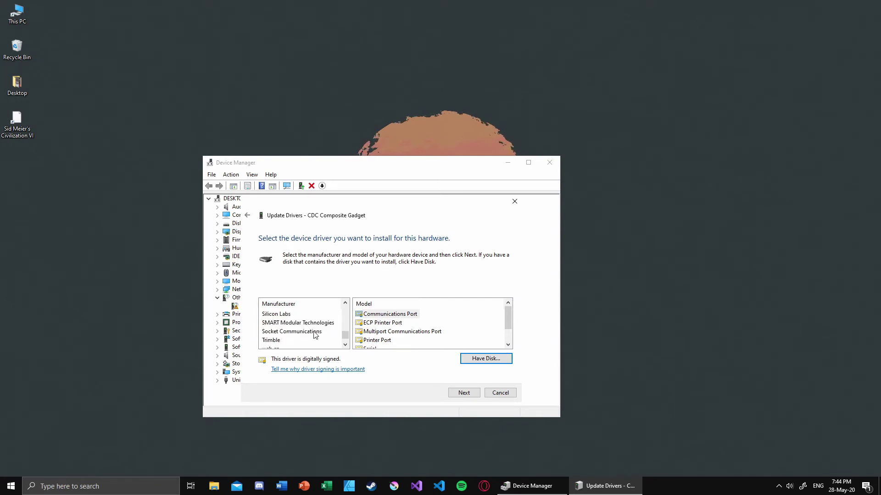
scroll(313, 333, "down", 1)
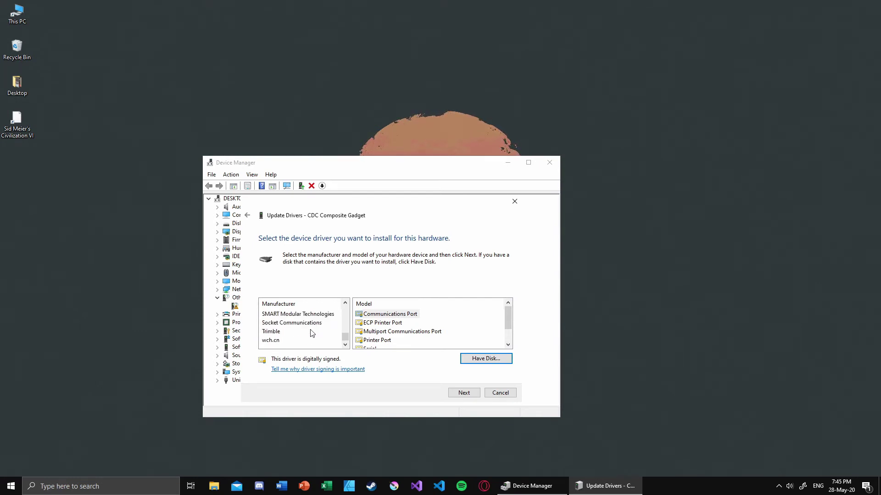
scroll(312, 332, "up", 2)
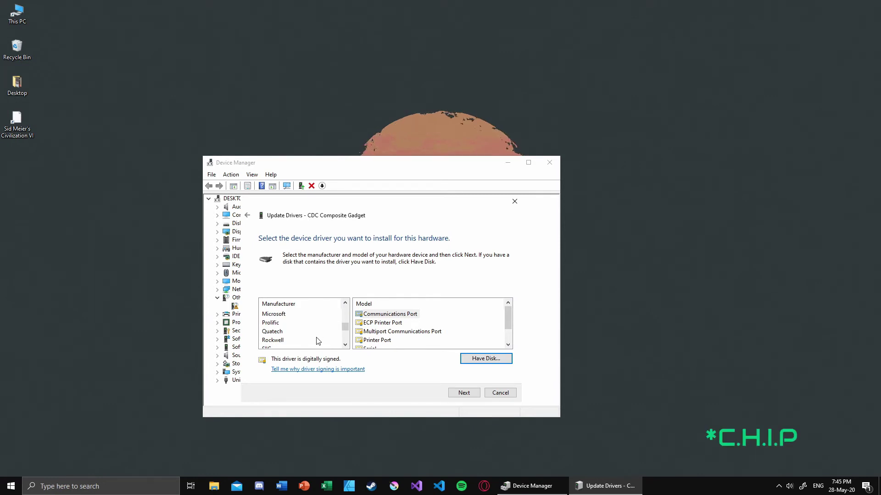
left_click(293, 316)
left_click(379, 323)
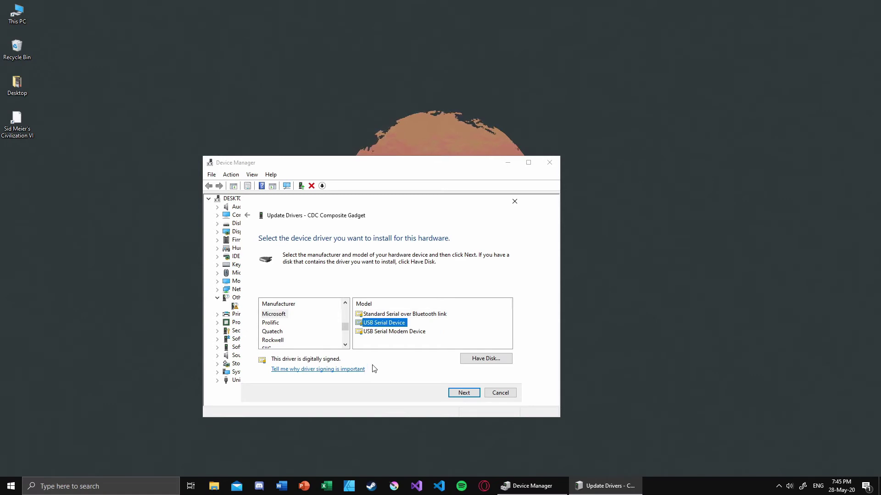
- Install the USB Serial Device driver past the warning, close the wizard, and open Windows search
left_click(463, 393)
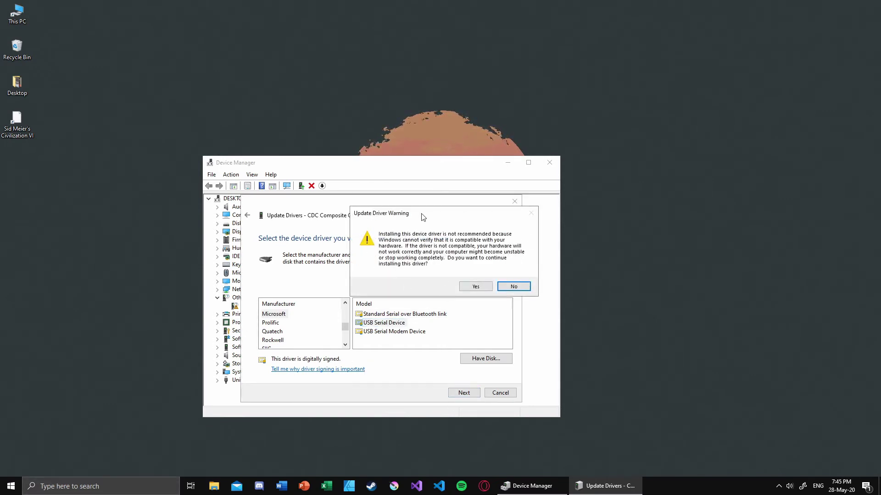
left_click_drag(422, 216, 438, 275)
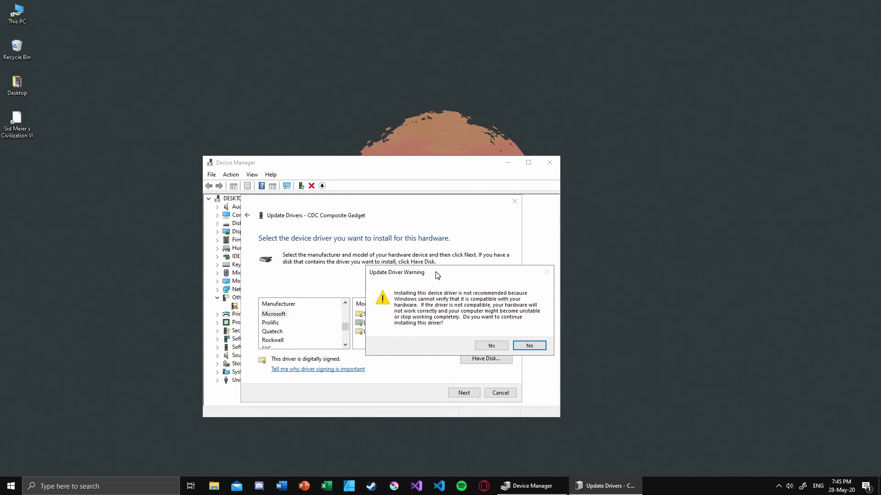
left_click(490, 346)
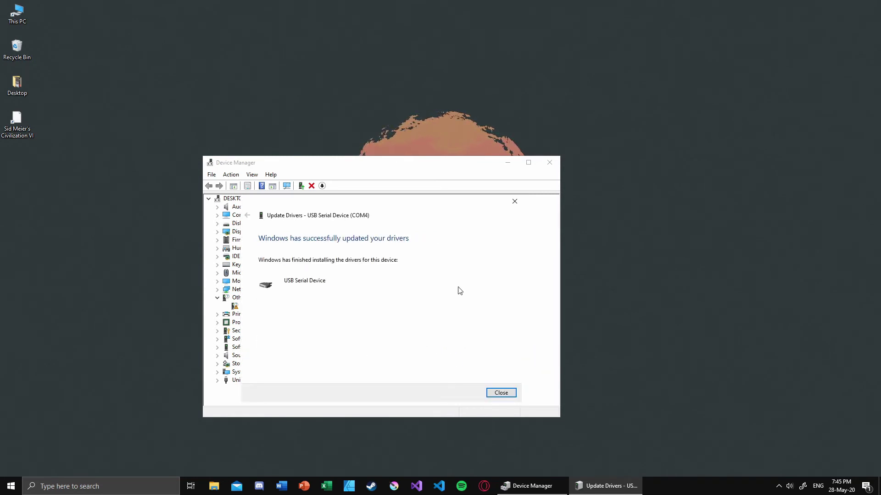
left_click(500, 393)
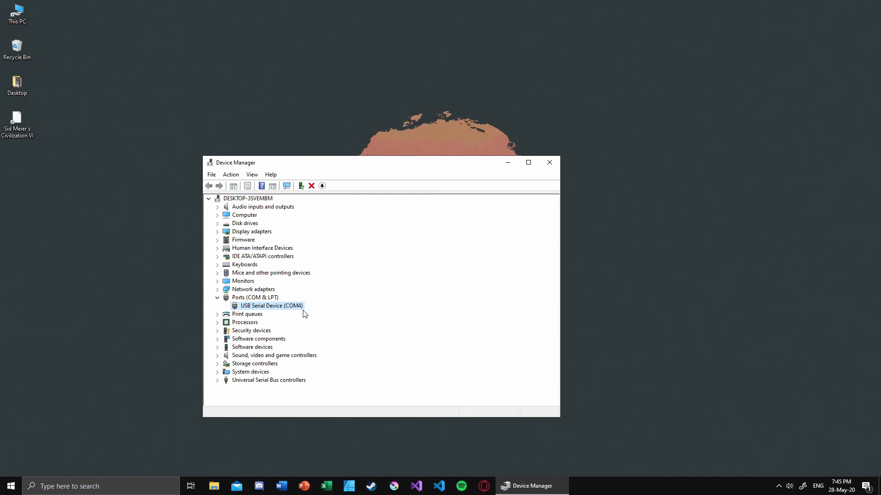
left_click(145, 485)
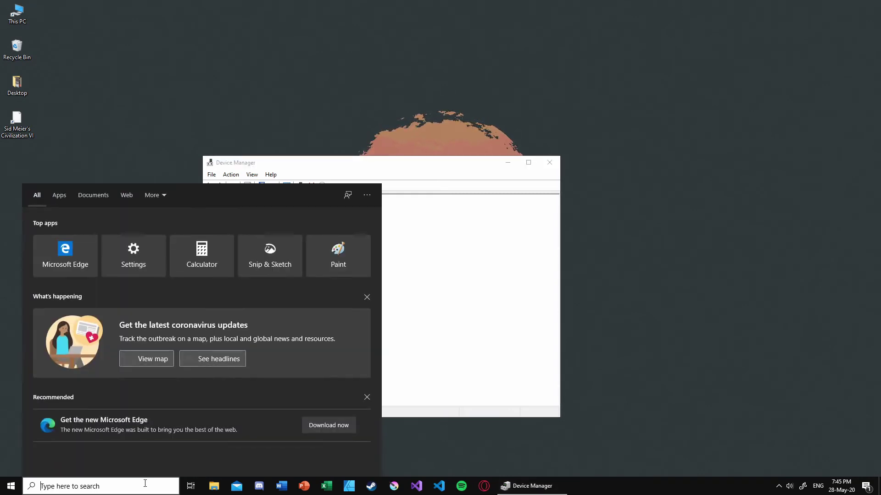
- Launch PuTTY, move its window to the lower right, and select the Serial connection type
type("putty")
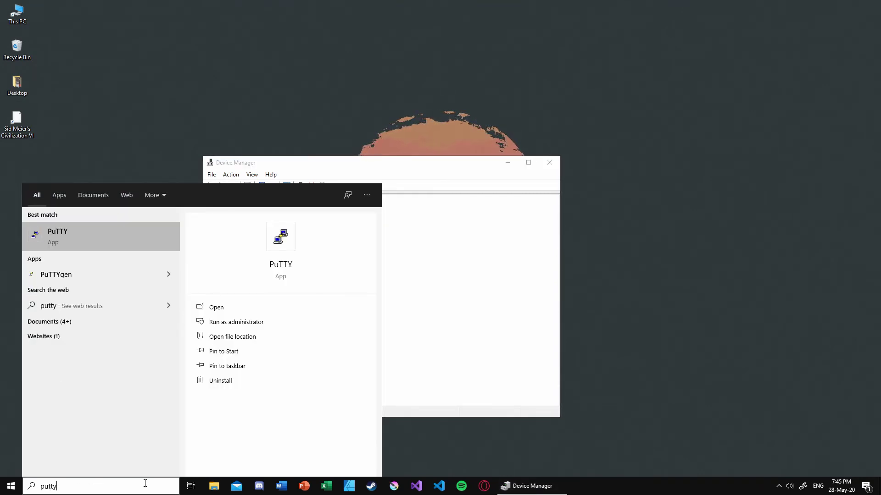
key("Return")
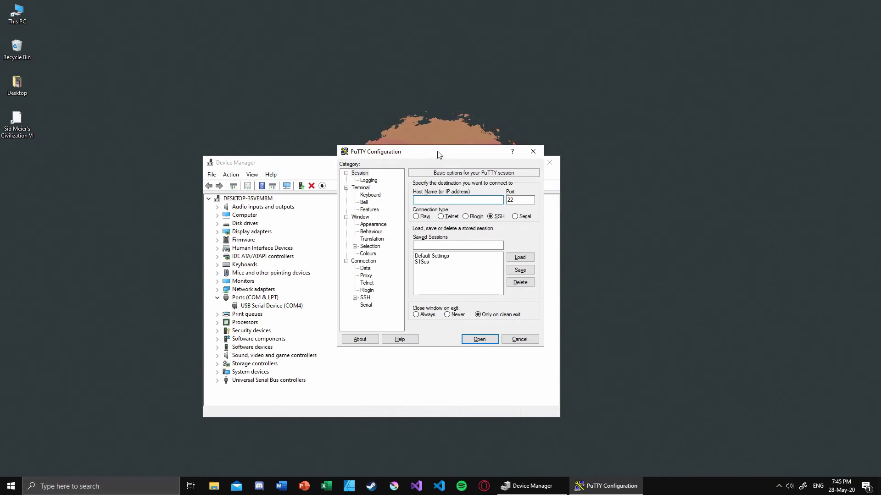
left_click_drag(436, 153, 598, 221)
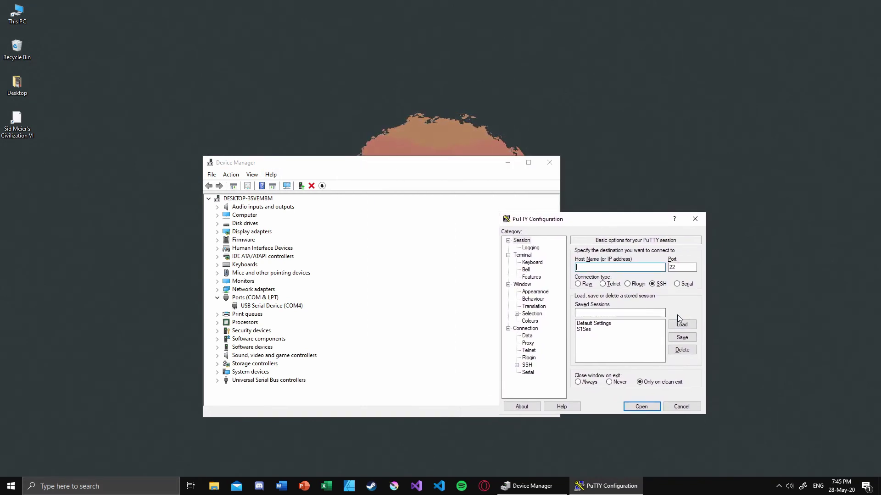
left_click(676, 284)
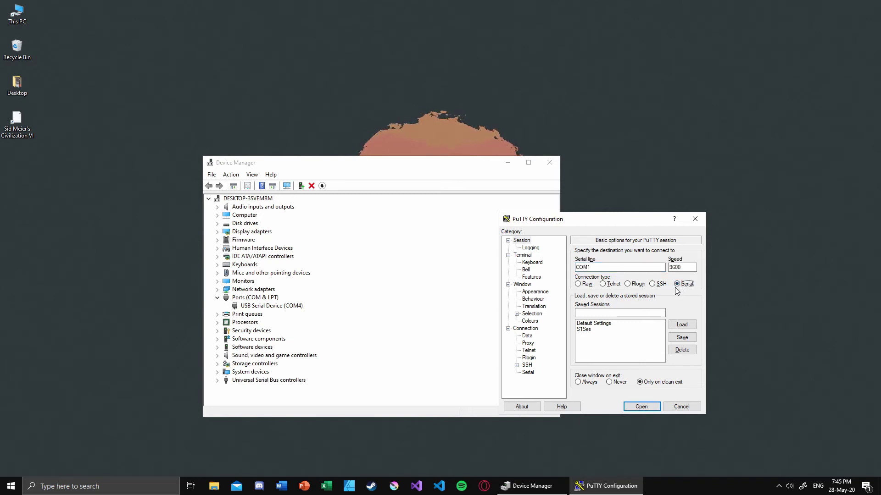
- Set the serial line to COM4 and speed to 112500, then open the connection
left_click(638, 266)
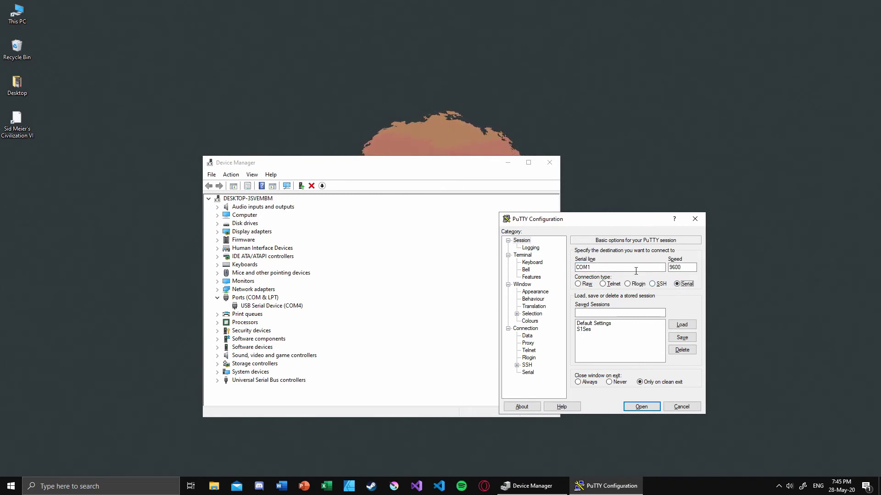
key("BackSpace")
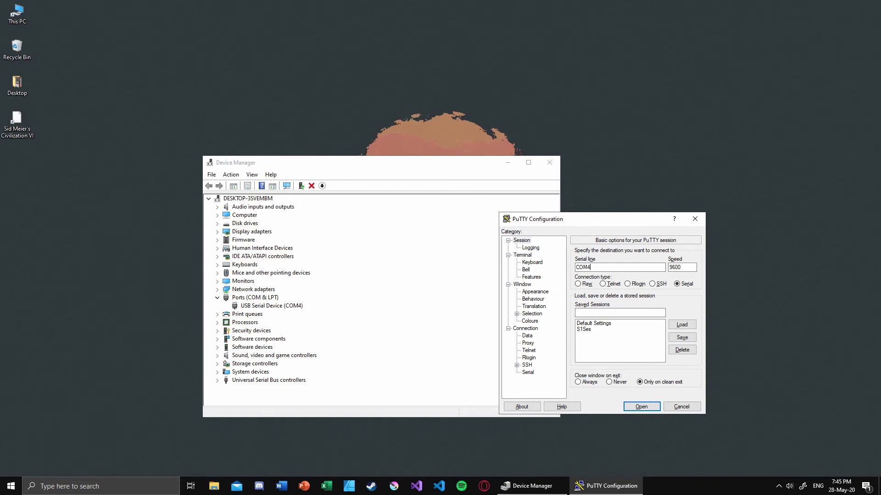
type("4")
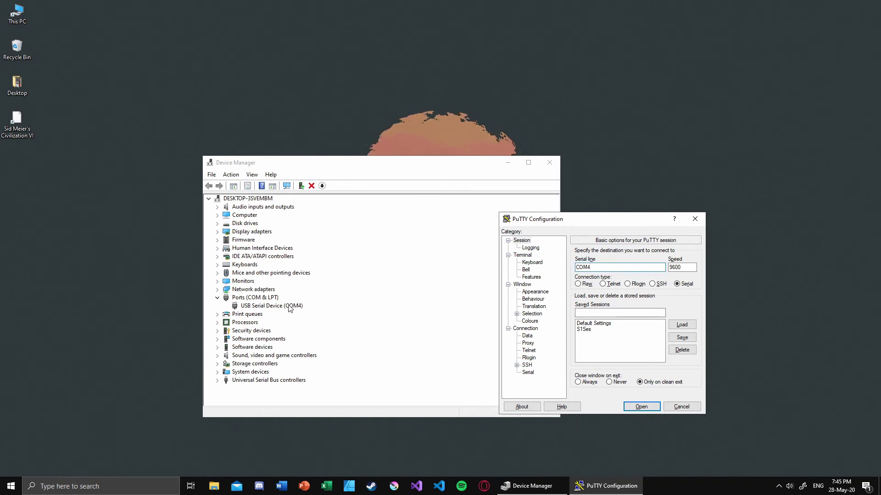
left_click(687, 269)
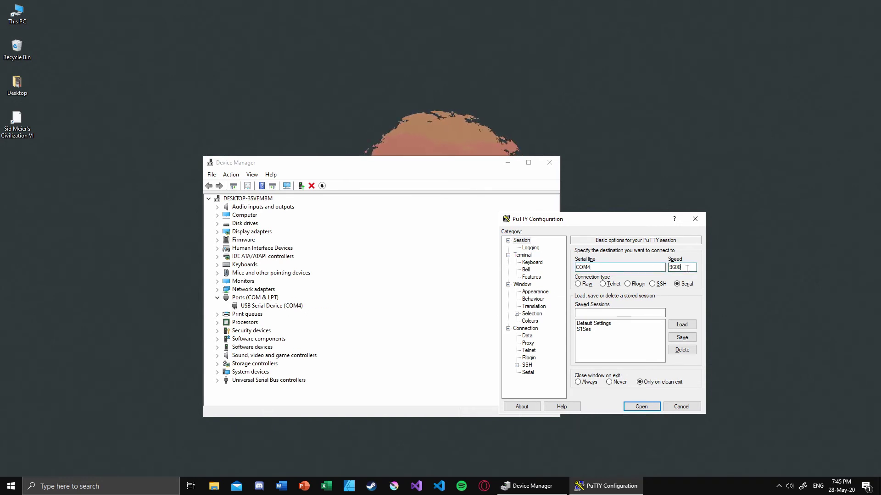
double_click(687, 268)
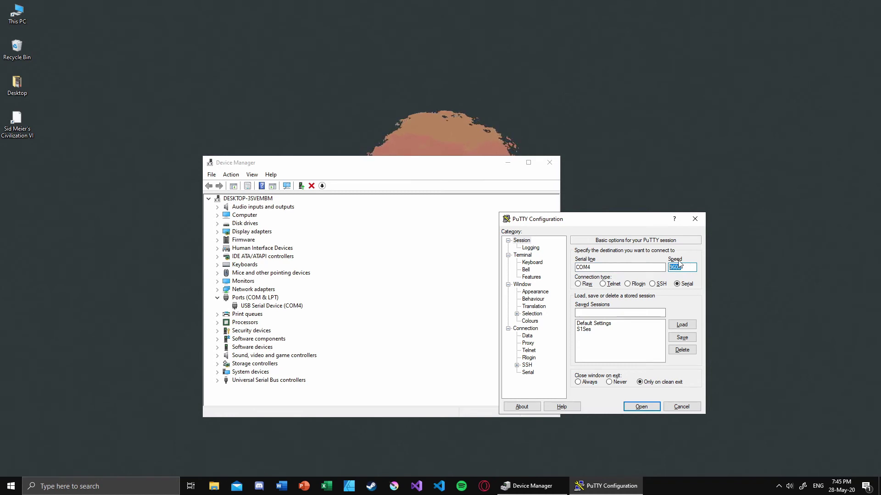
type("112500")
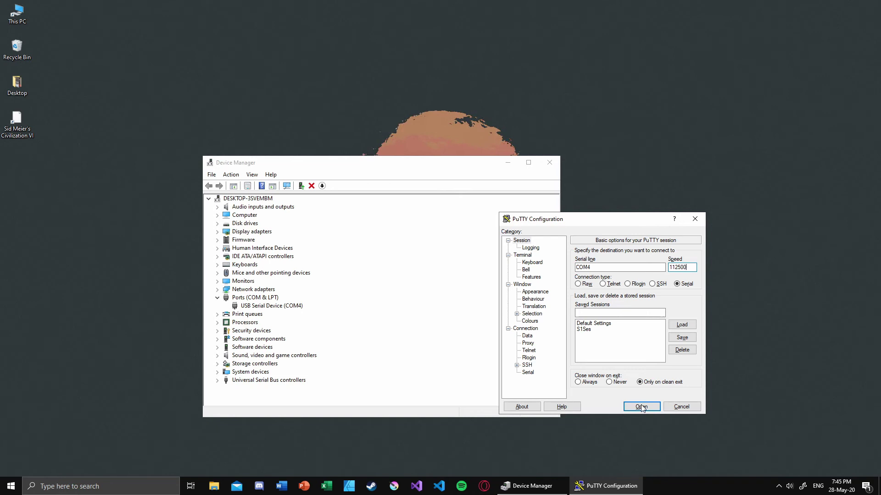
left_click(641, 409)
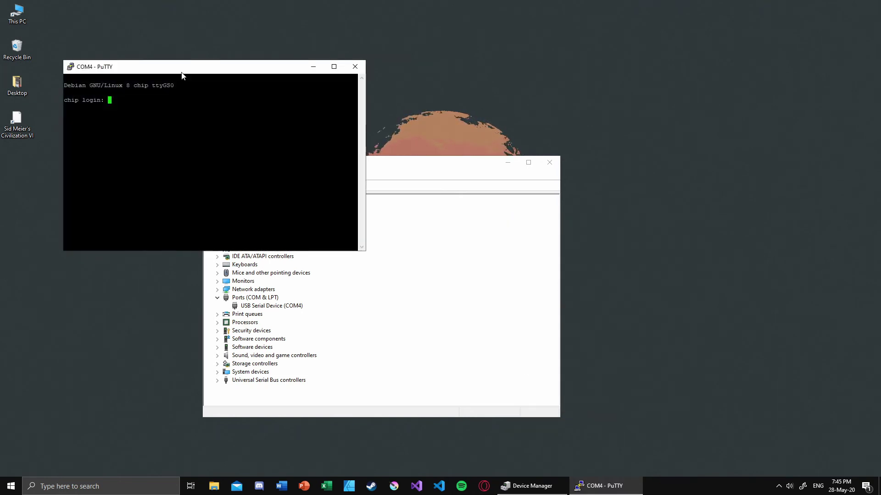
- Move the terminal beside Device Manager and try logging in as chip, which fails
left_click_drag(182, 72, 620, 255)
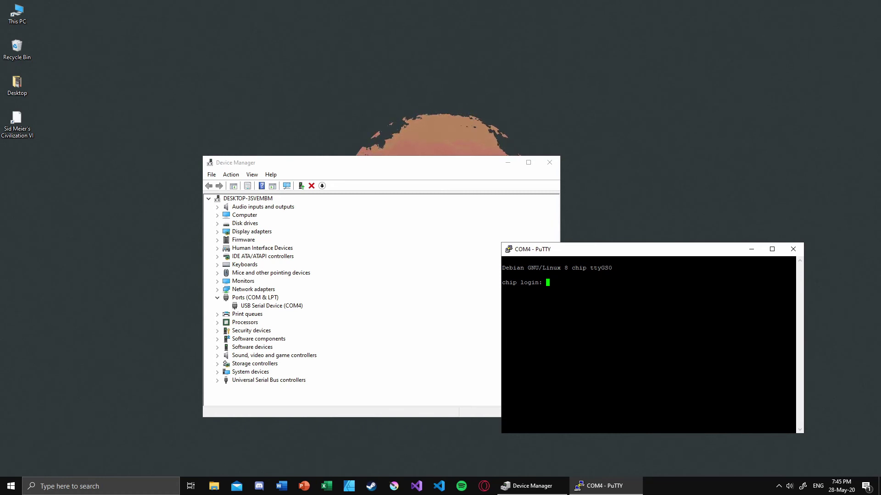
type("roo")
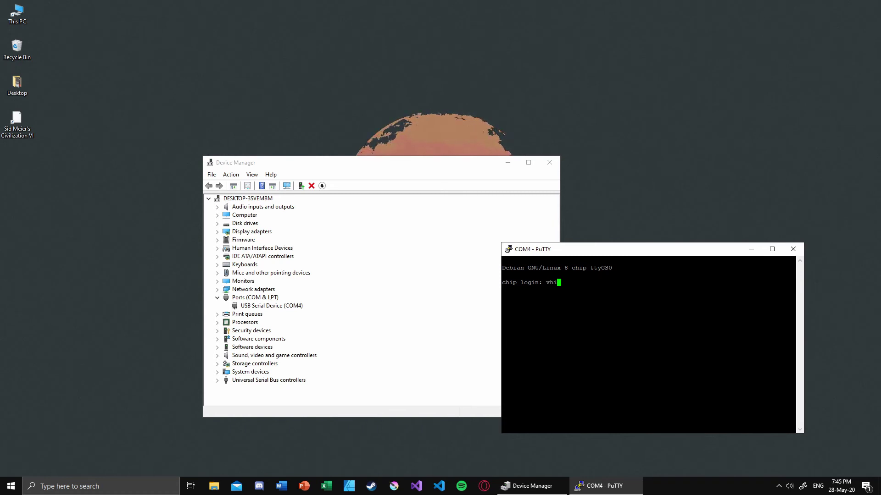
key("BackSpace")
key("BackSpace")
key("BackSpace")
type("chip")
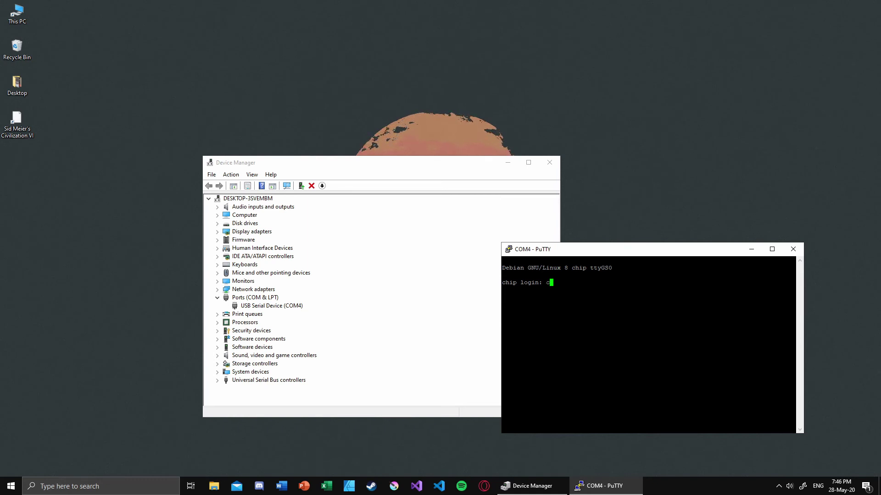
key("Return")
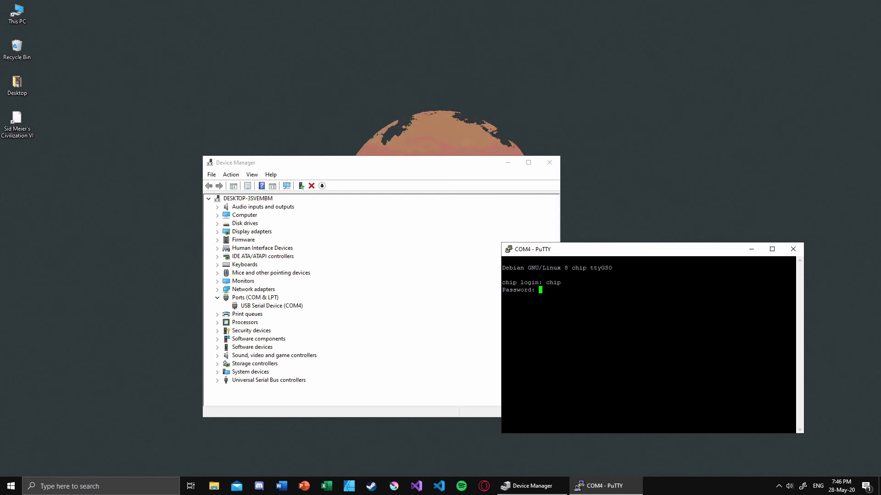
key("Return")
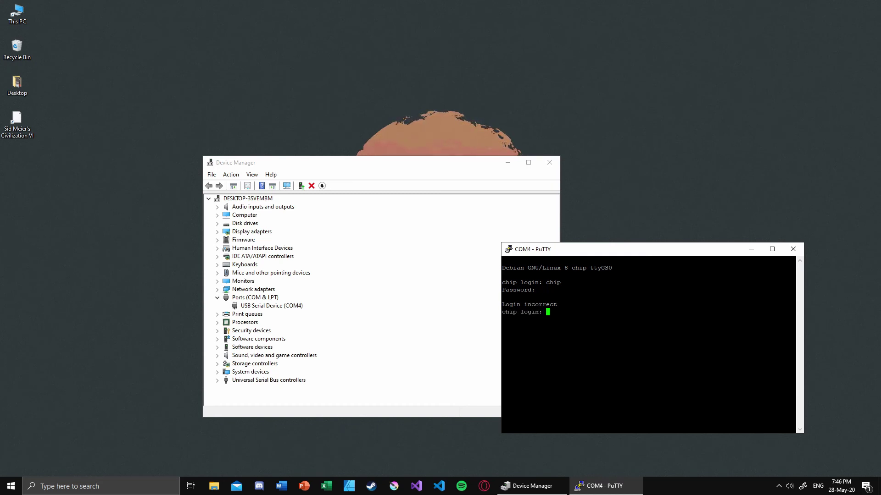
- Log in as root with the root password
type("root")
key("Return")
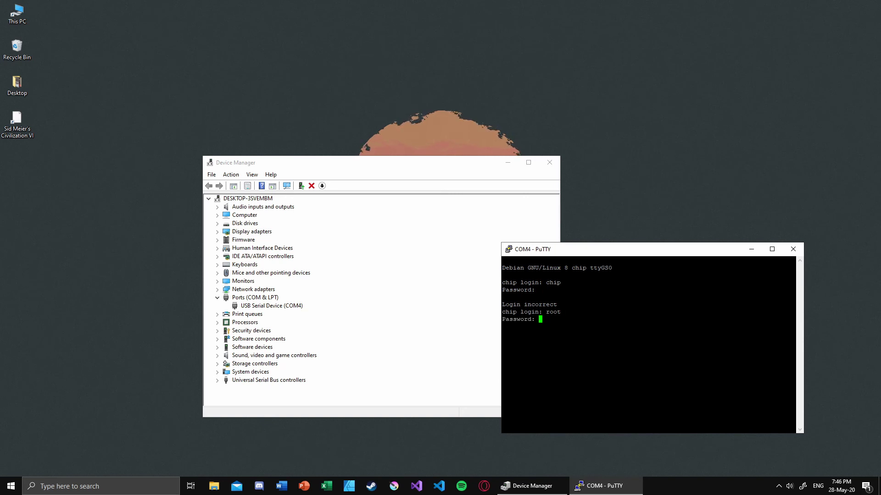
key("Return")
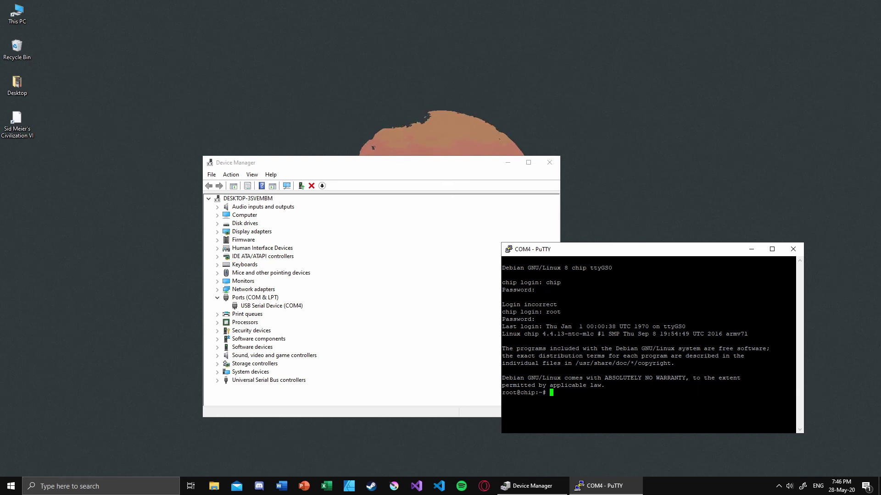
- Run ls in home, cd .. to the top-level directory, and ls again
type("ls")
key("Return")
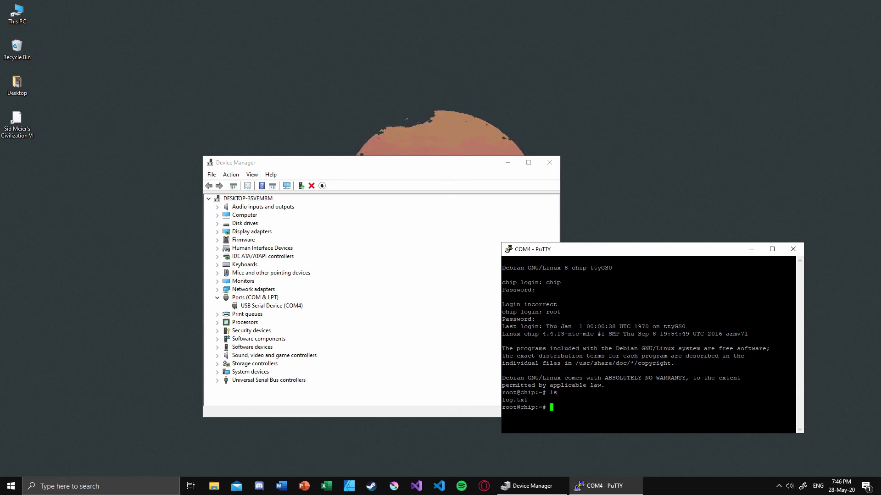
type("cd ..")
key("Return")
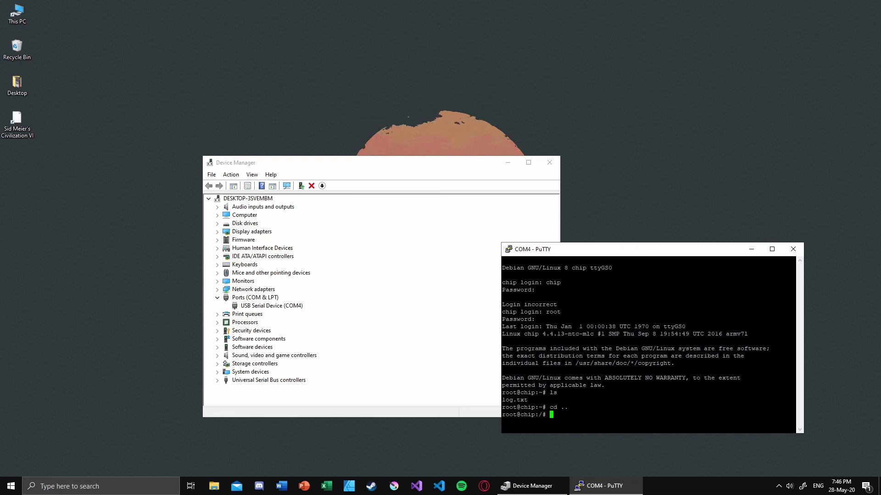
type("ls")
key("Return")
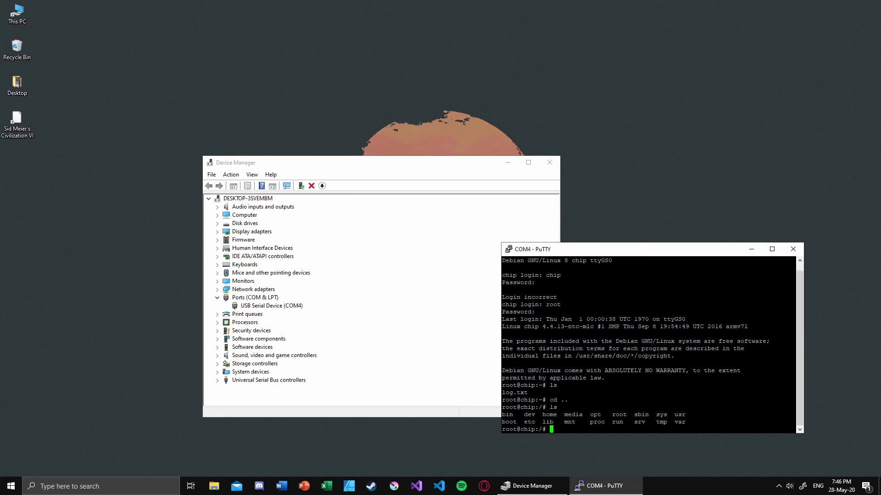